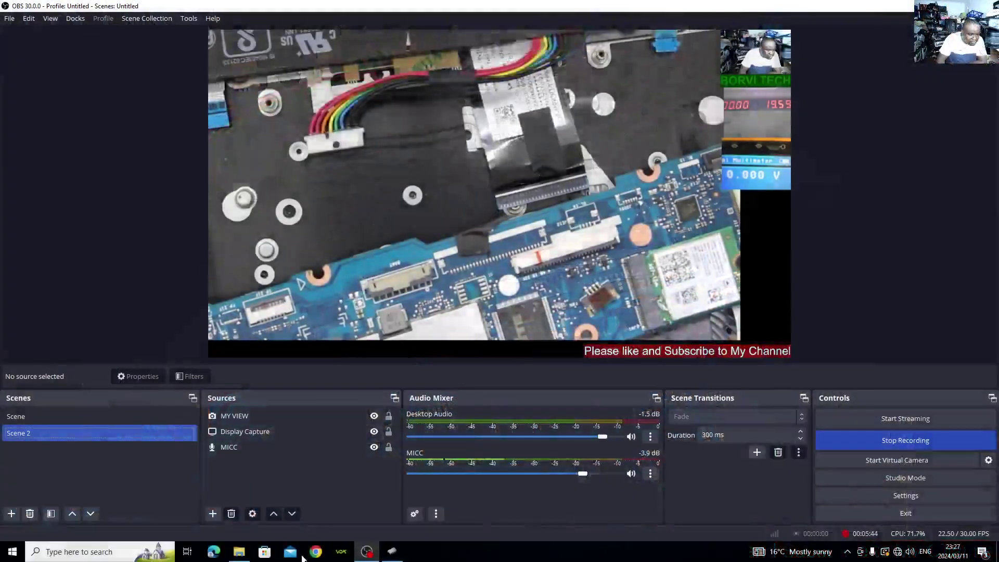
- Switch OBS to Scene 2 and launch NeoProgrammer from the Ch341a Programmer V2.2.0.10 folder
left_click(18, 433)
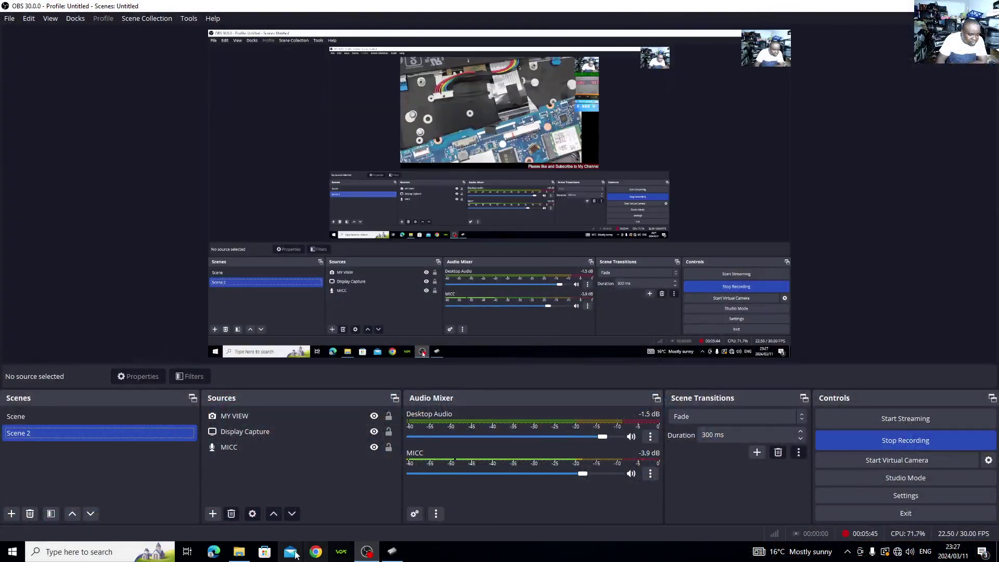
left_click(239, 552)
double_click(348, 312)
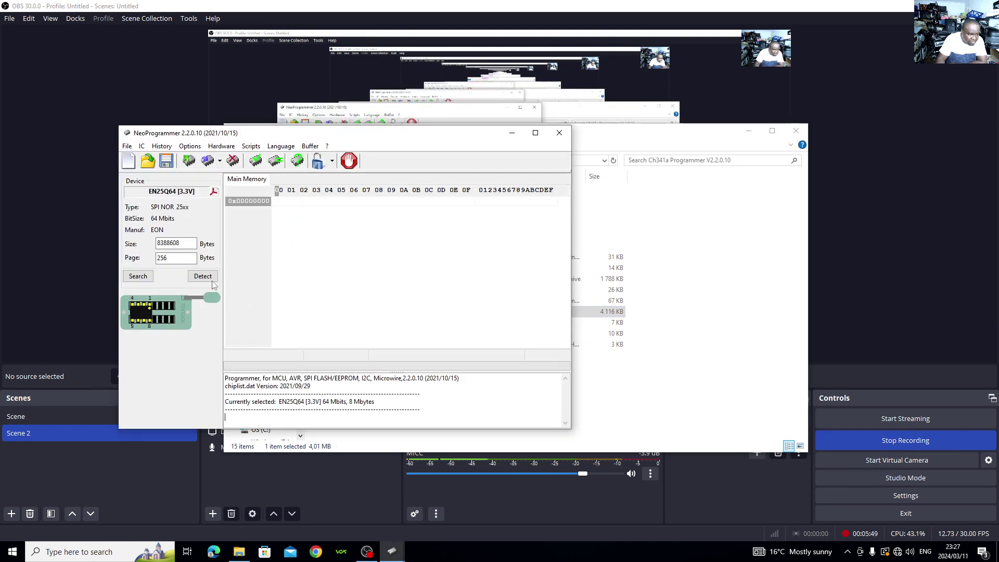
- Detect the connected flash chip, select XM25QU64A as the device, and read its main memory
left_click(202, 276)
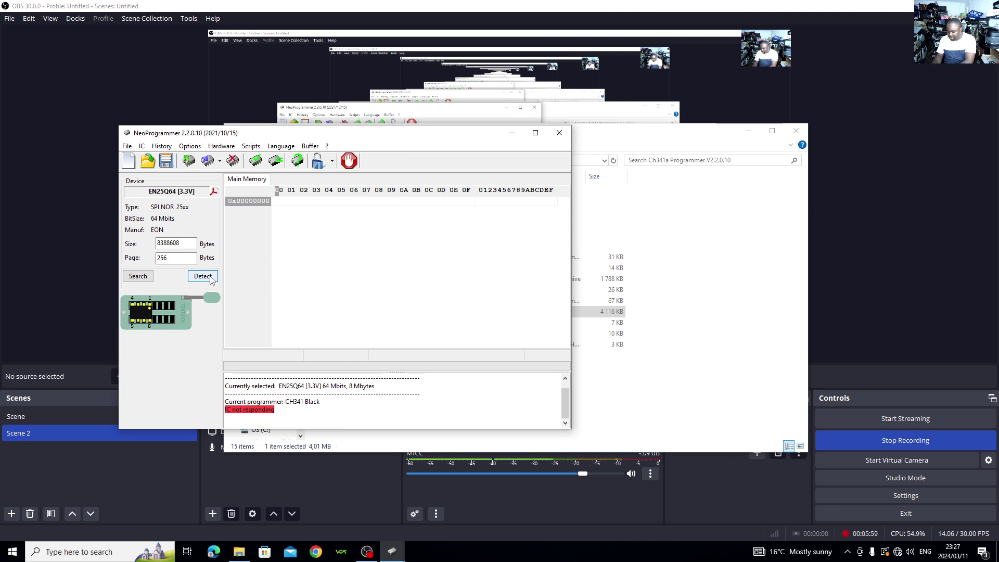
left_click(203, 280)
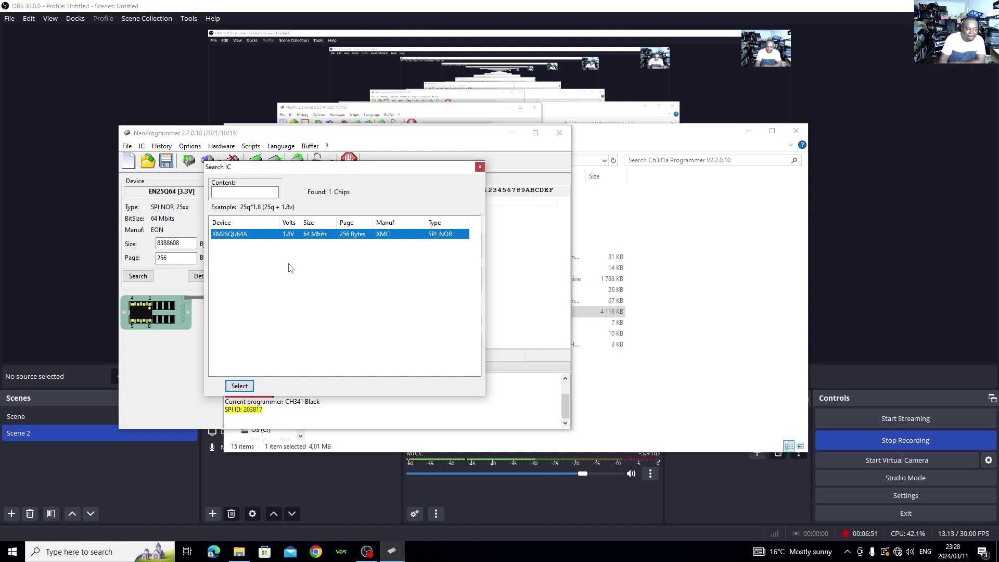
left_click(480, 167)
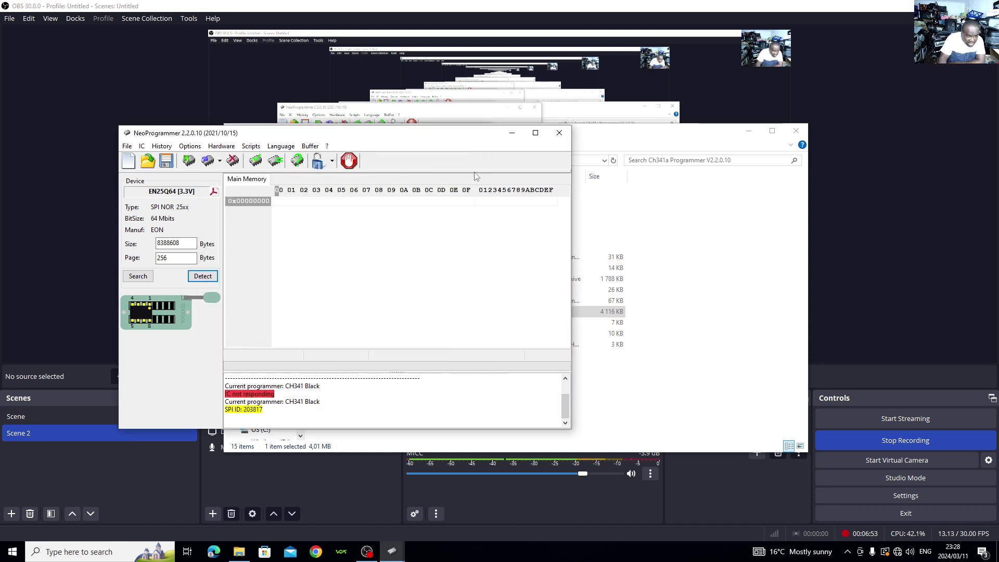
left_click(201, 280)
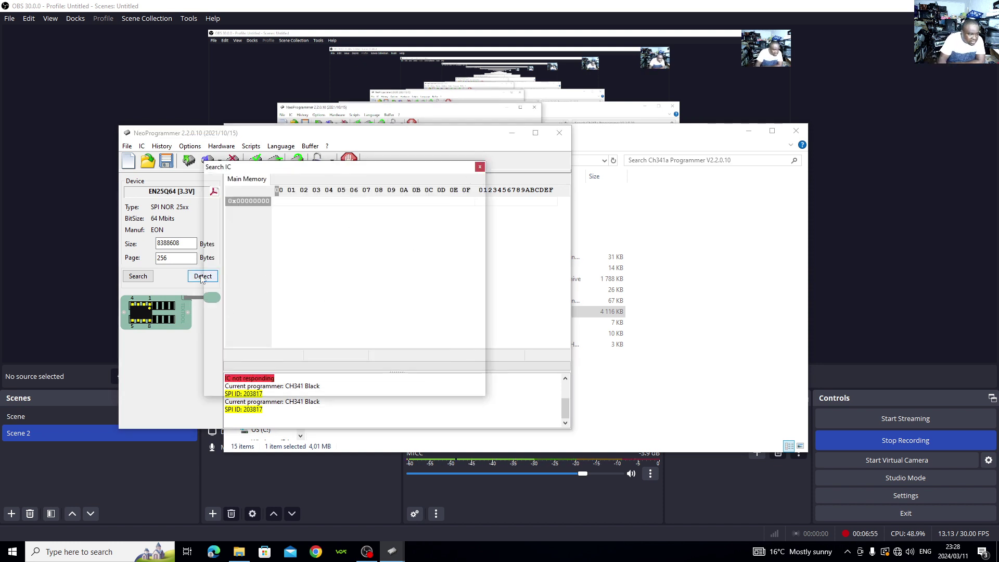
left_click(238, 383)
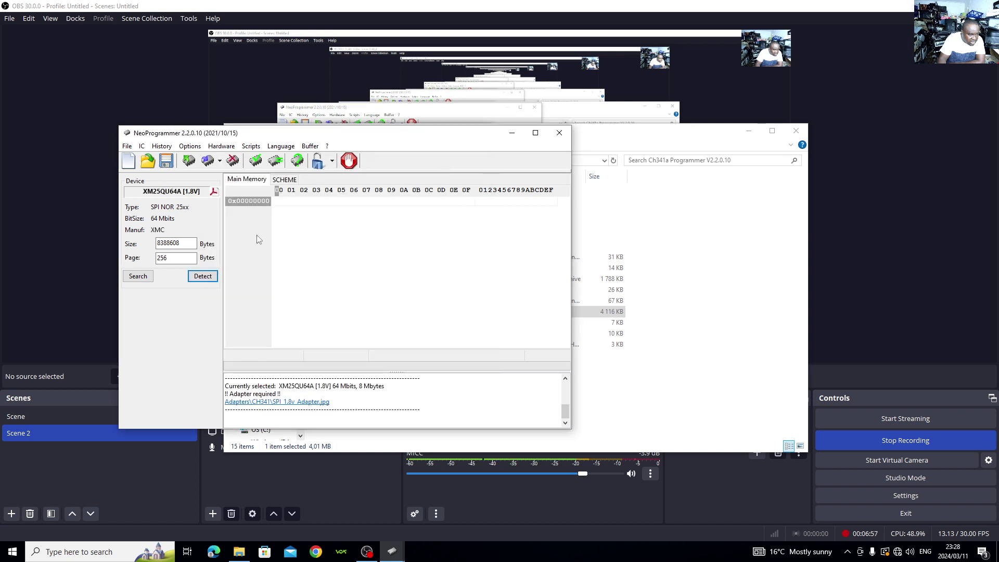
left_click(190, 163)
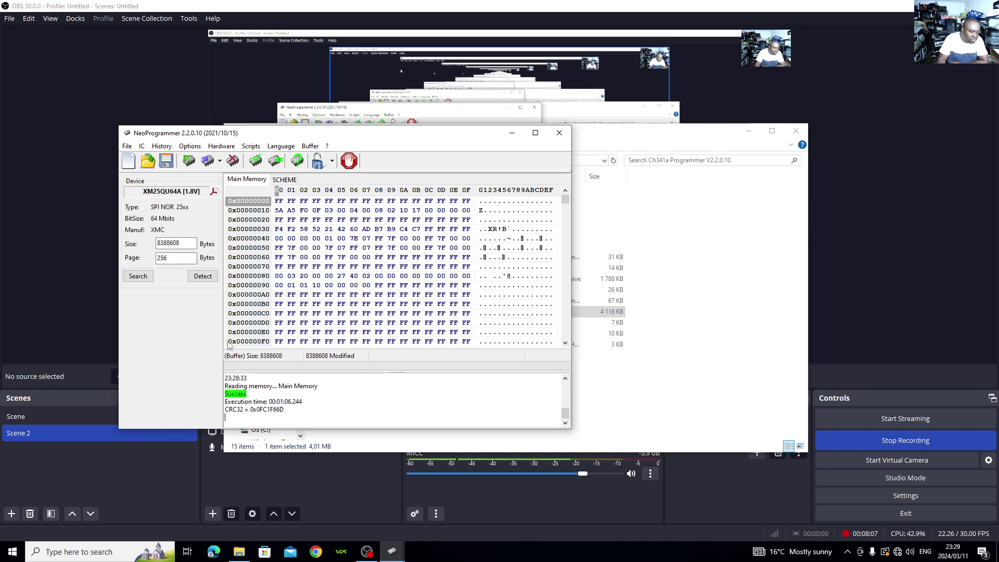
- Save the memory dump to the Desktop as "NB8609_PCB_MB_V6 BACKUP FILE NO DISPLAY"
key("ctrl+s")
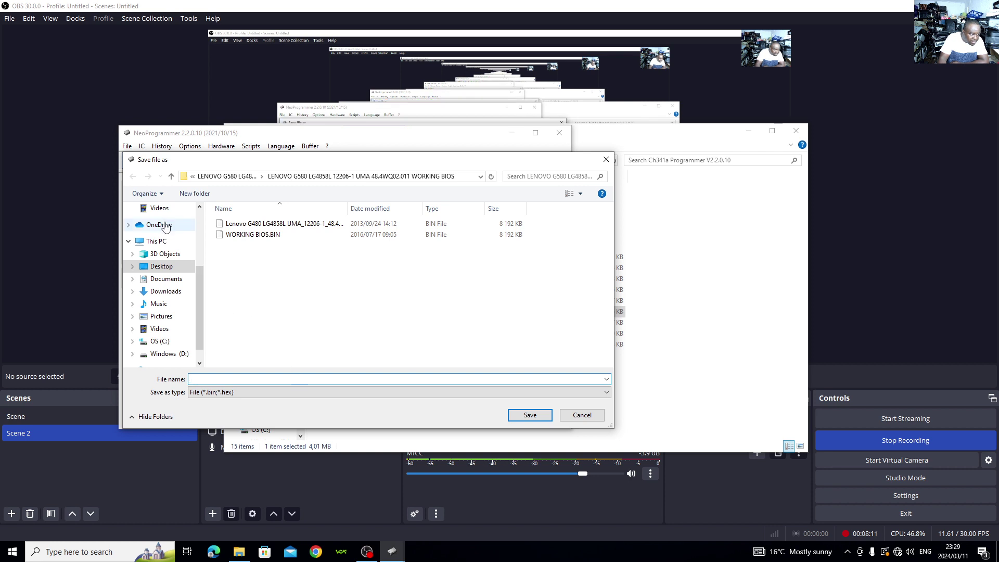
left_click(162, 266)
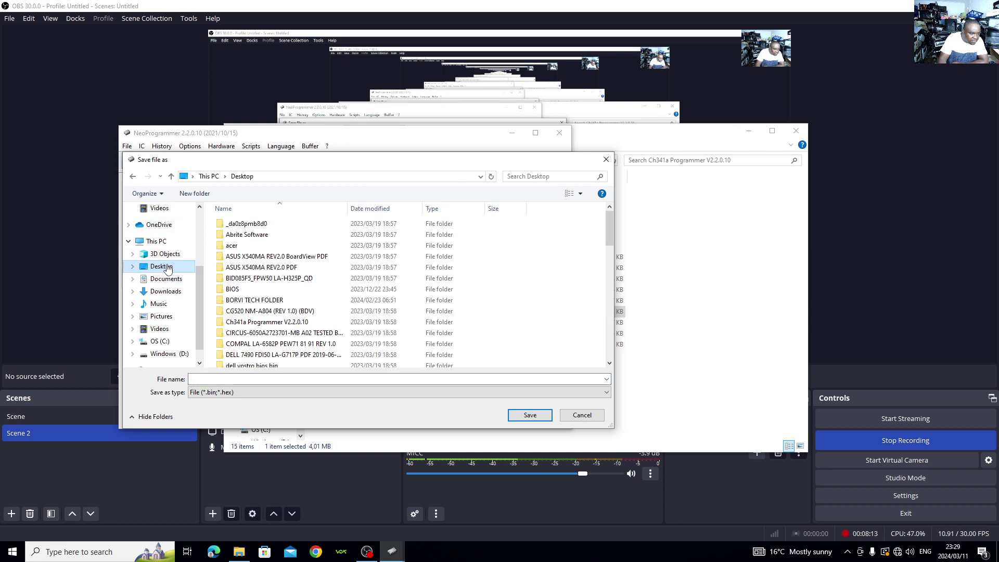
left_click(274, 381)
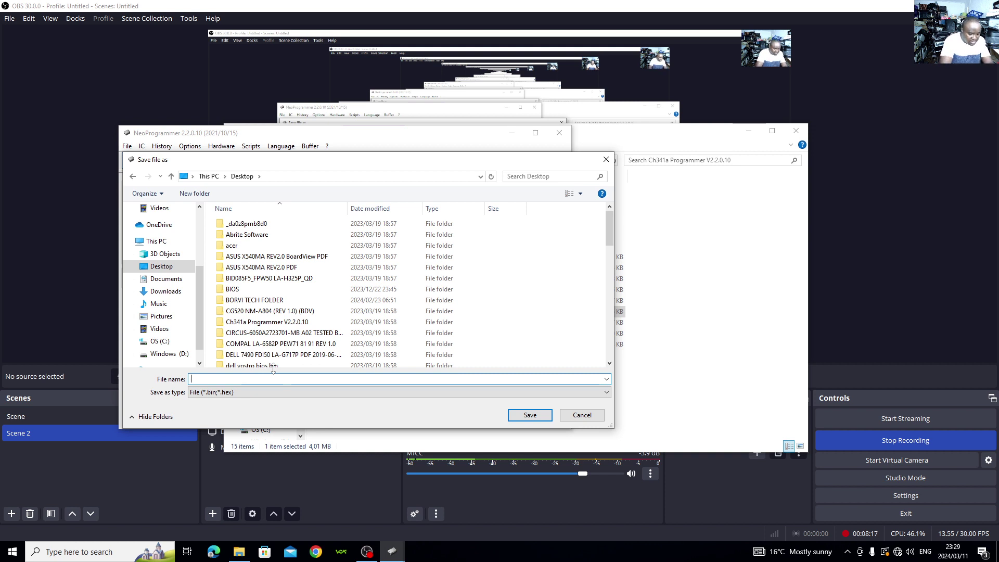
type("nb")
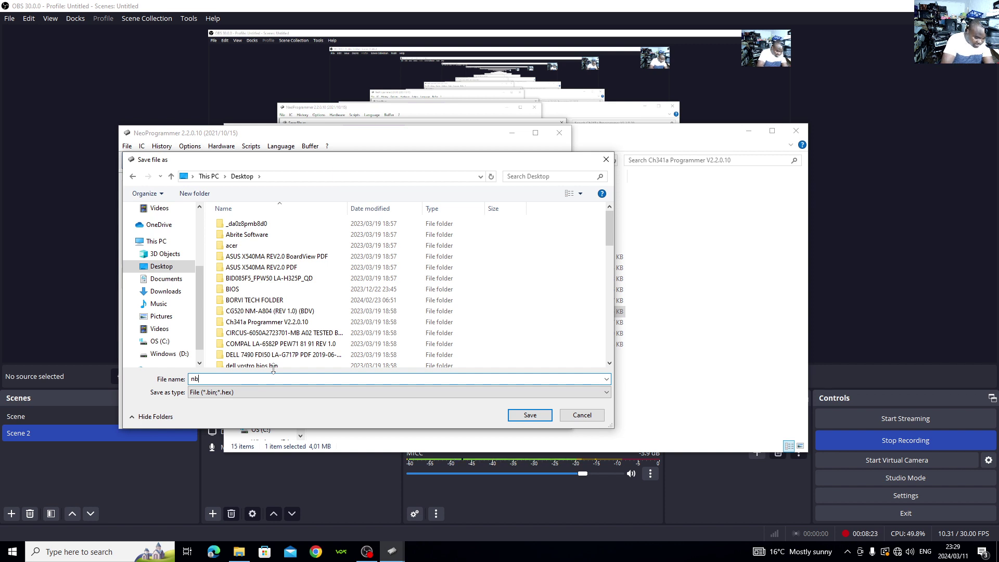
key("BackSpace")
key("BackSpace")
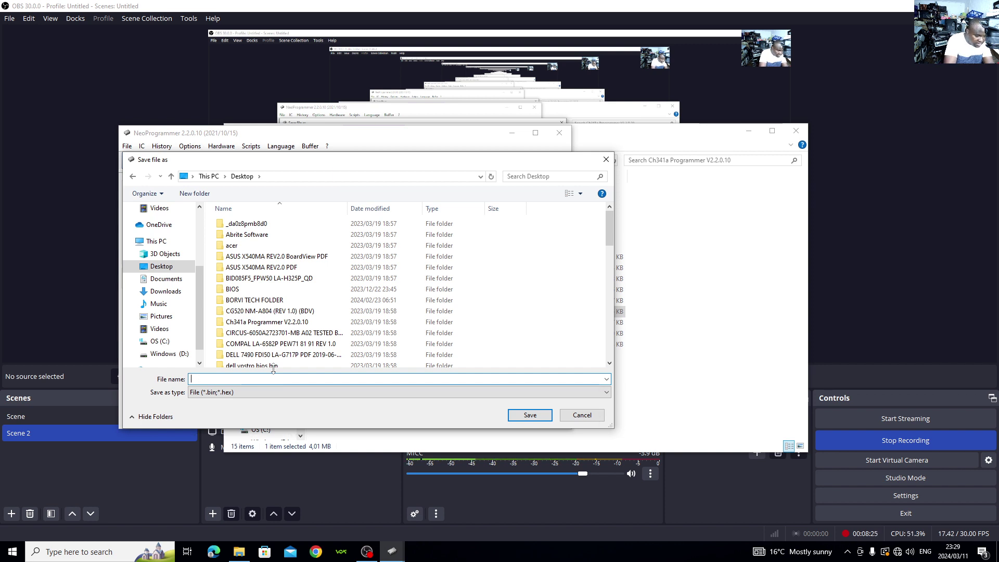
type("NB")
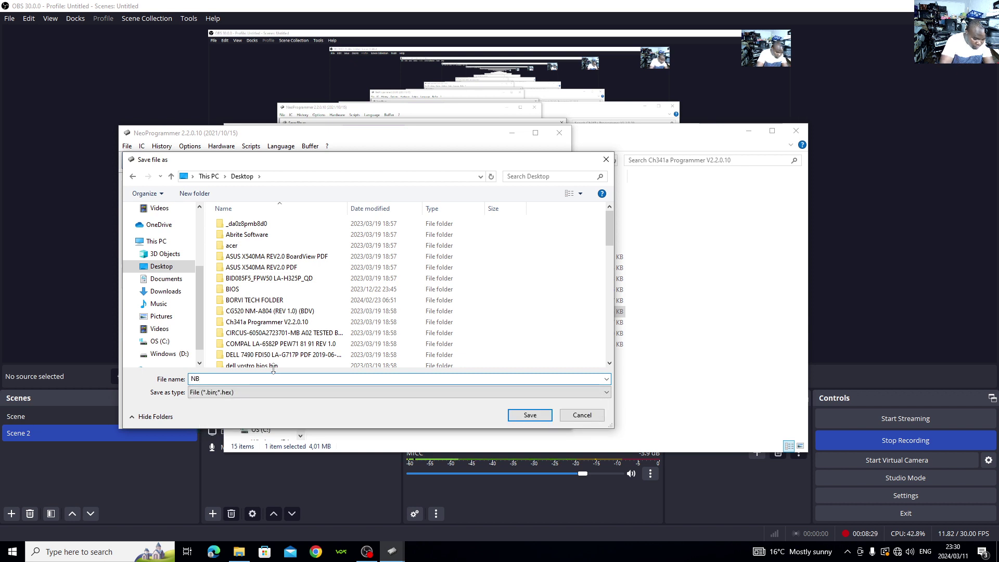
type("8")
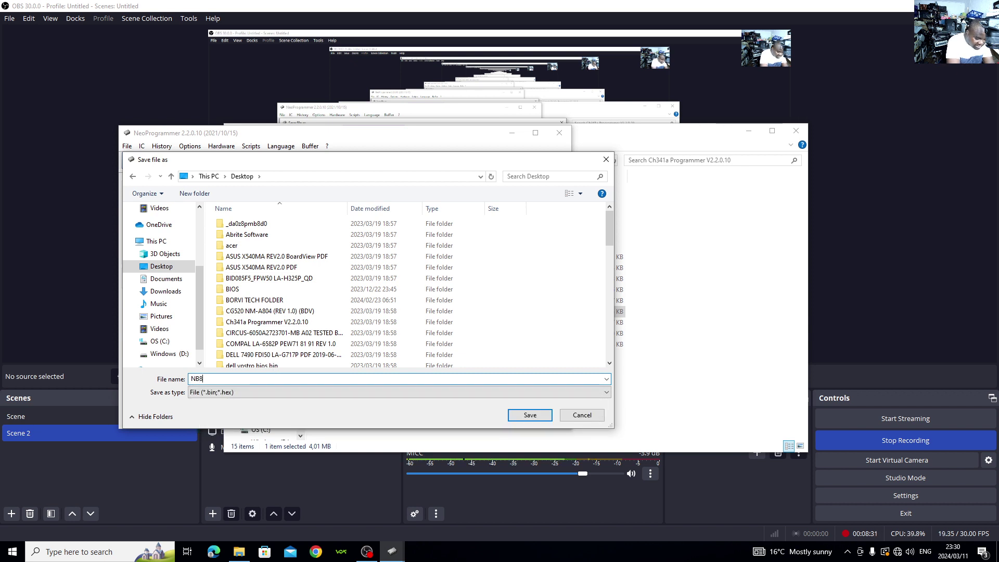
type("609_PC")
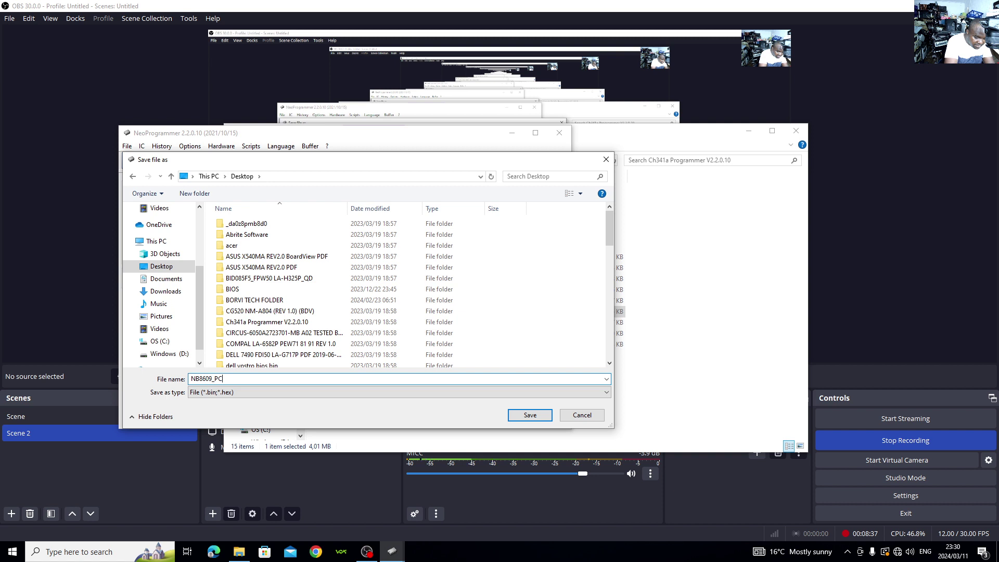
type("B_MB_V6")
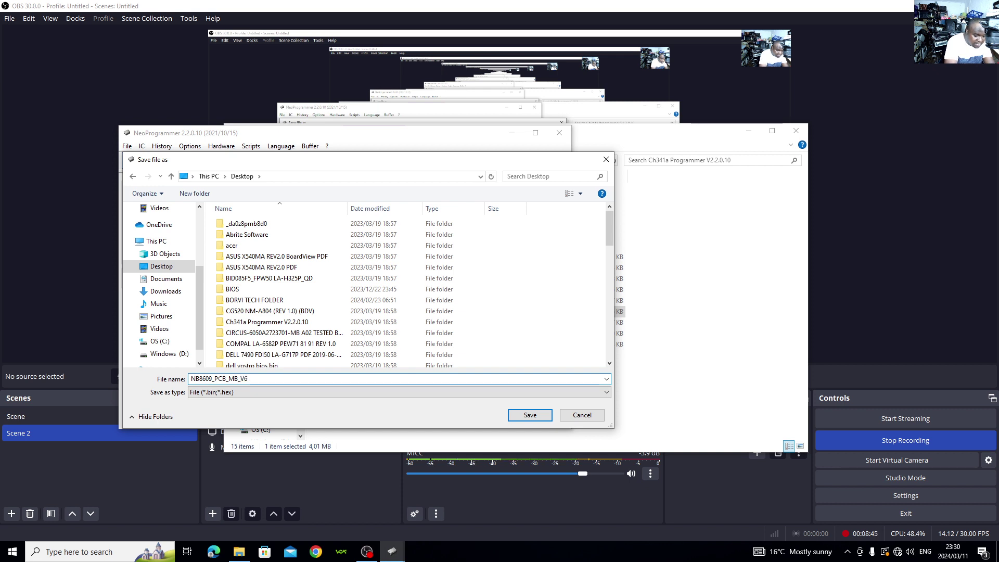
type(" BACKUP FILE")
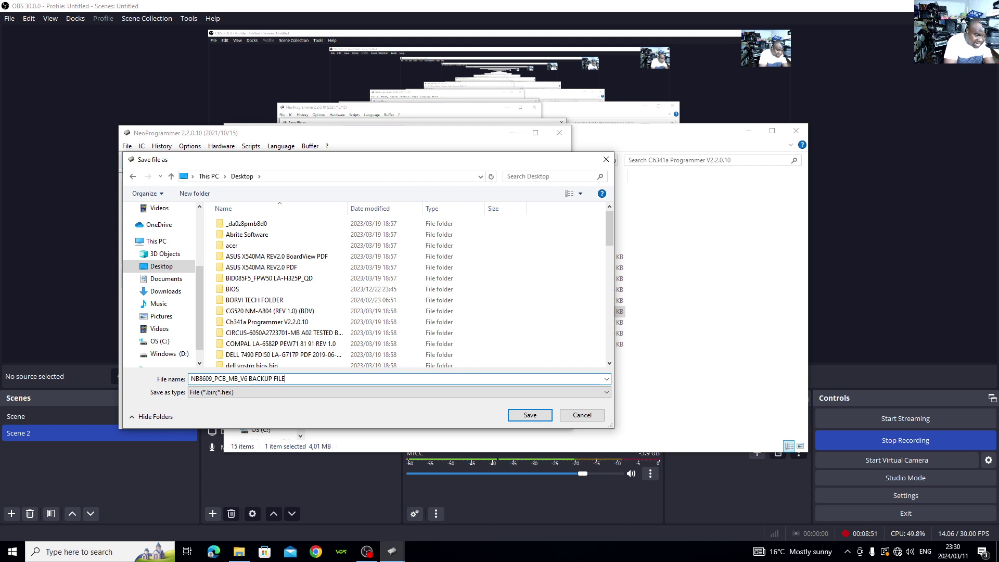
type(" NO ")
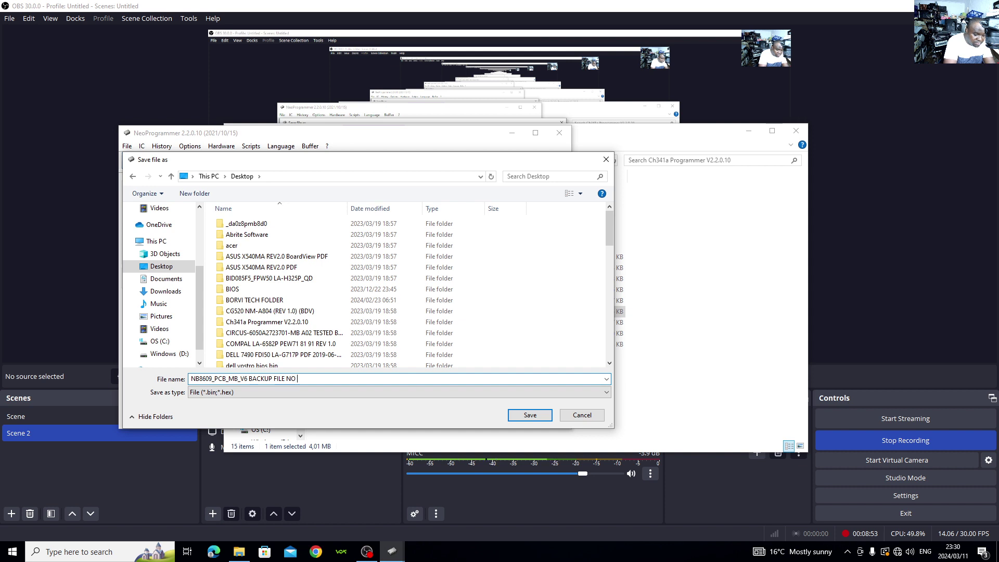
type("DISPLAY")
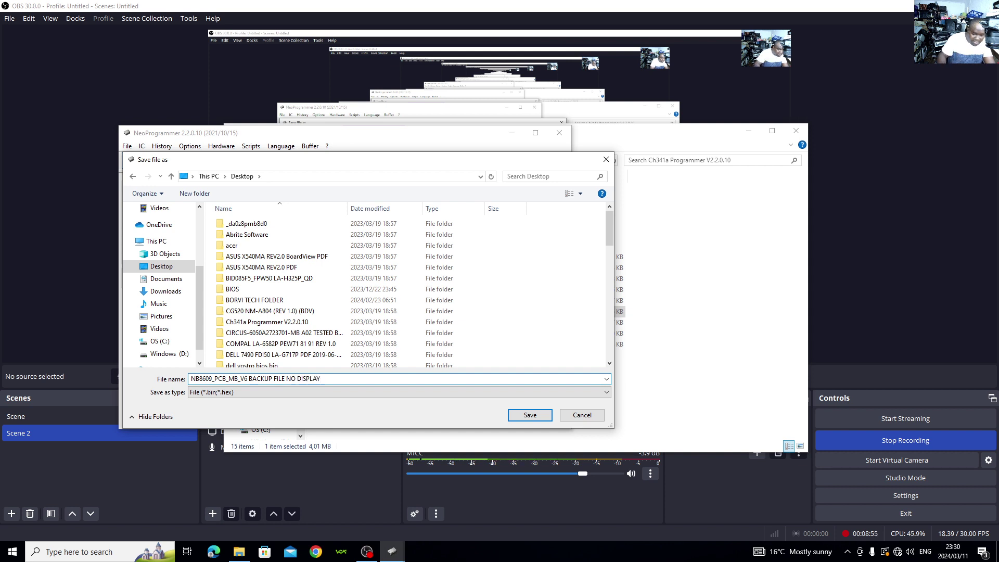
left_click(530, 414)
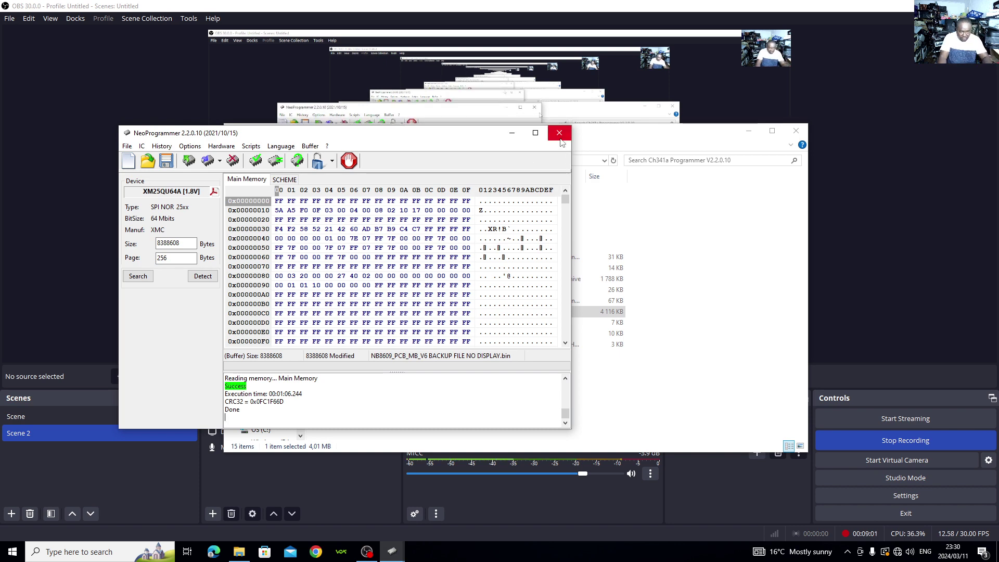
- Restart NeoProgrammer and detect the chip again, selecting XM25QU64A
left_click(559, 133)
double_click(386, 313)
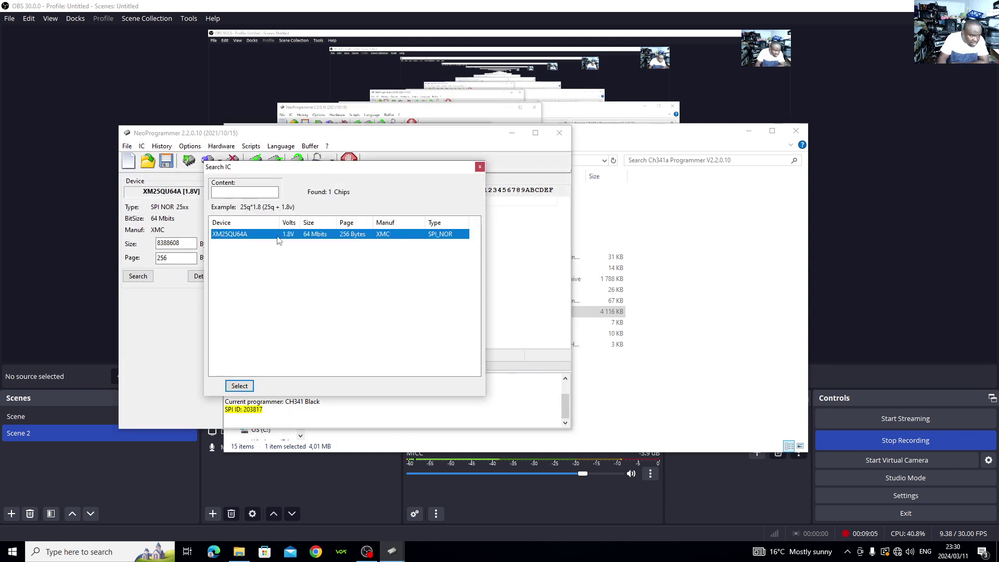
left_click(239, 386)
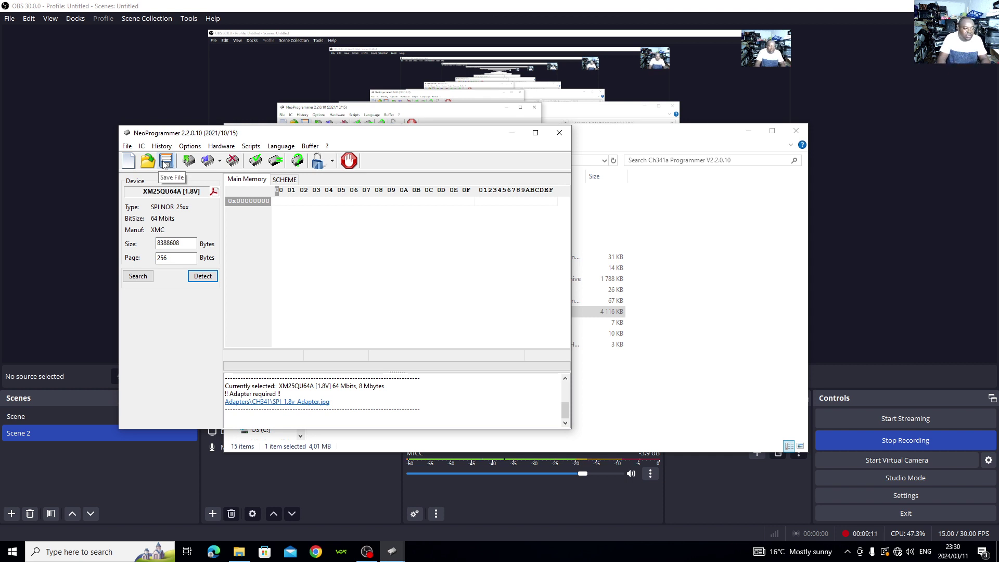
- Load 8MB.bin from the inner "NB8609 PCB MB V5 & V6 Bios Bin" folder, inside New folder on the Desktop
left_click(148, 161)
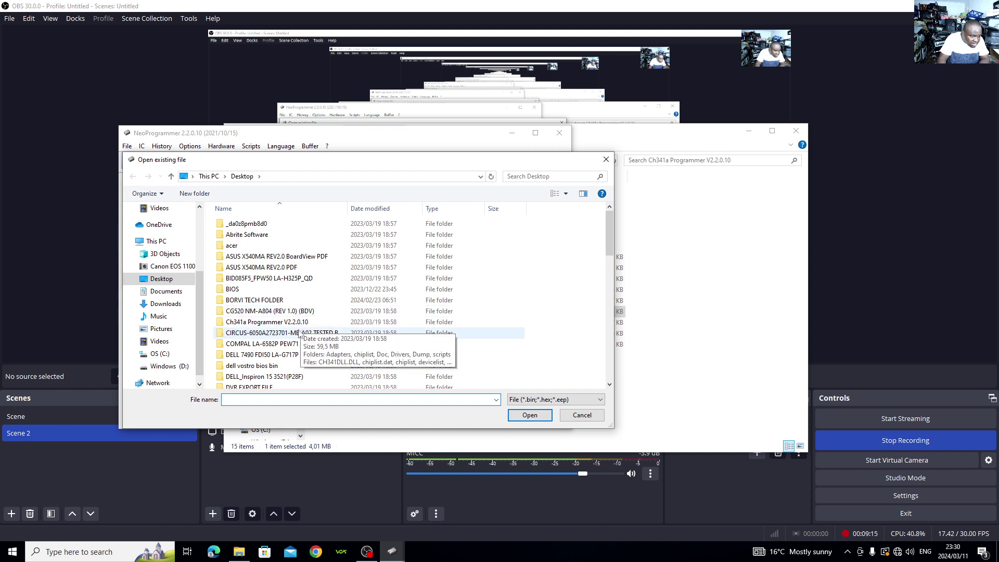
scroll(299, 328, "down", 2)
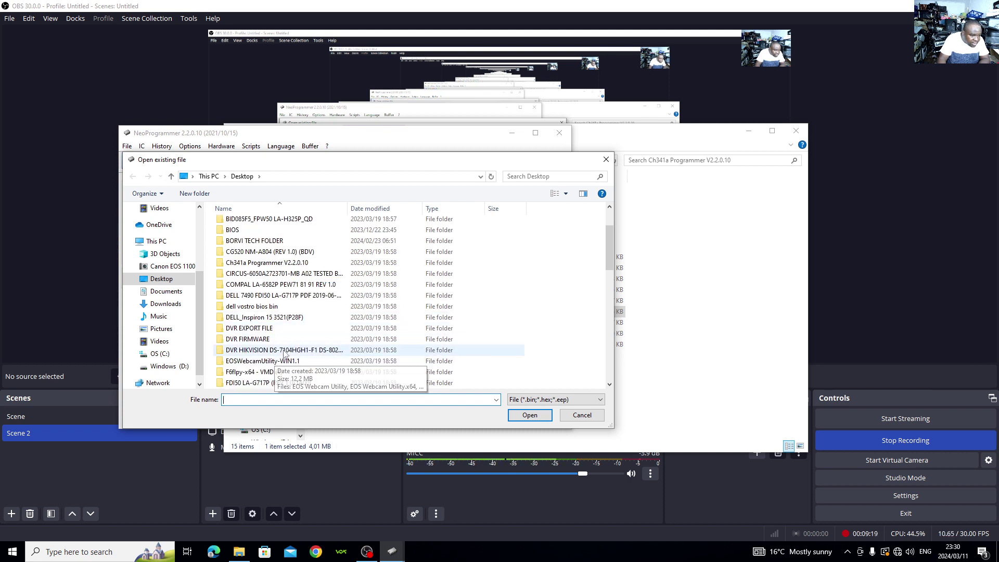
scroll(286, 347, "down", 1)
scroll(287, 346, "down", 2)
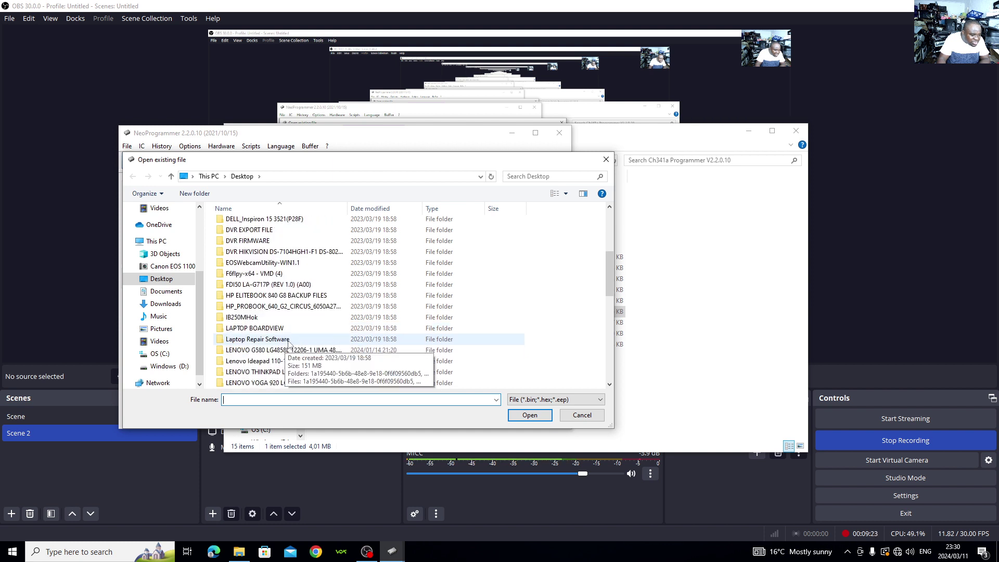
scroll(288, 343, "down", 1)
scroll(287, 343, "down", 2)
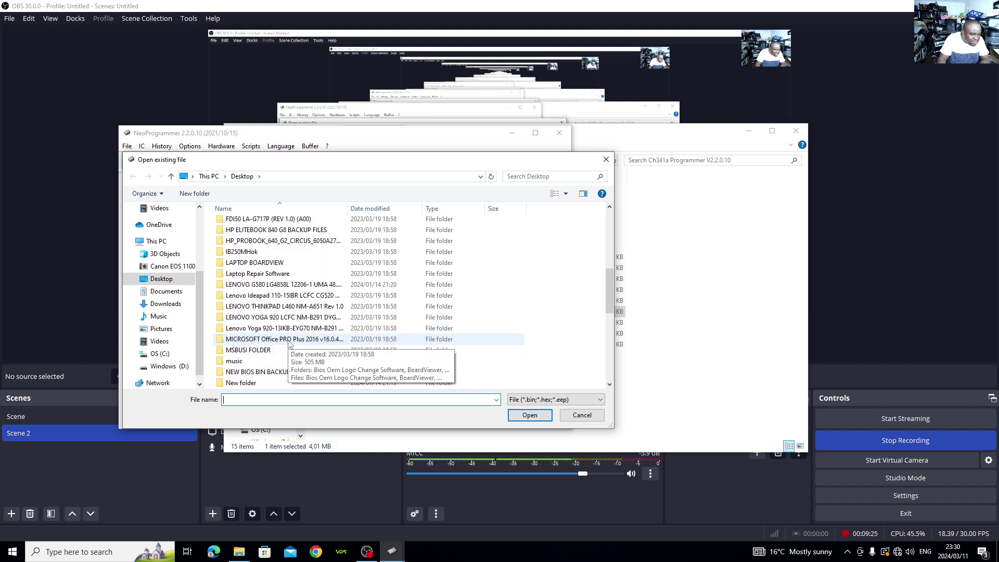
double_click(270, 373)
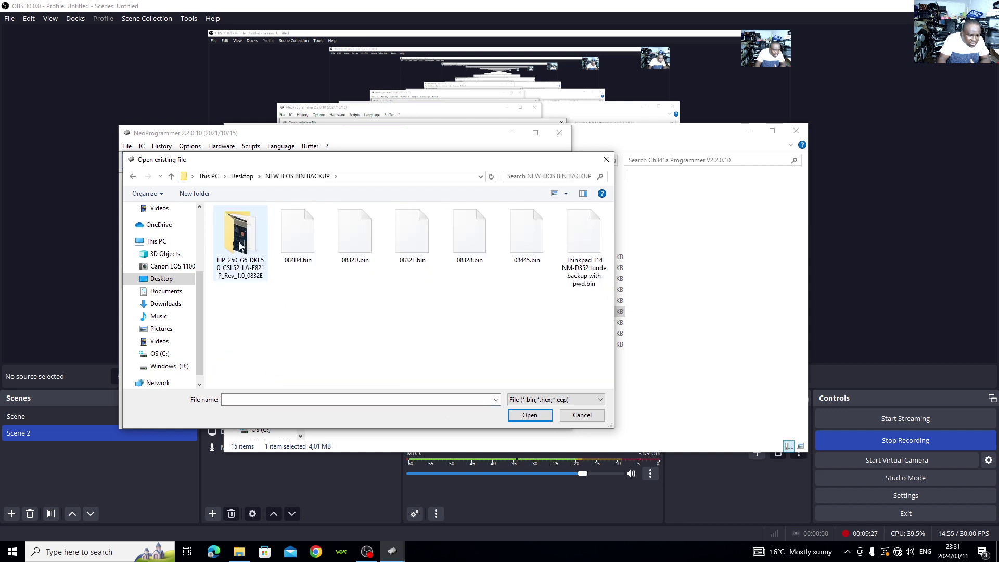
left_click(133, 177)
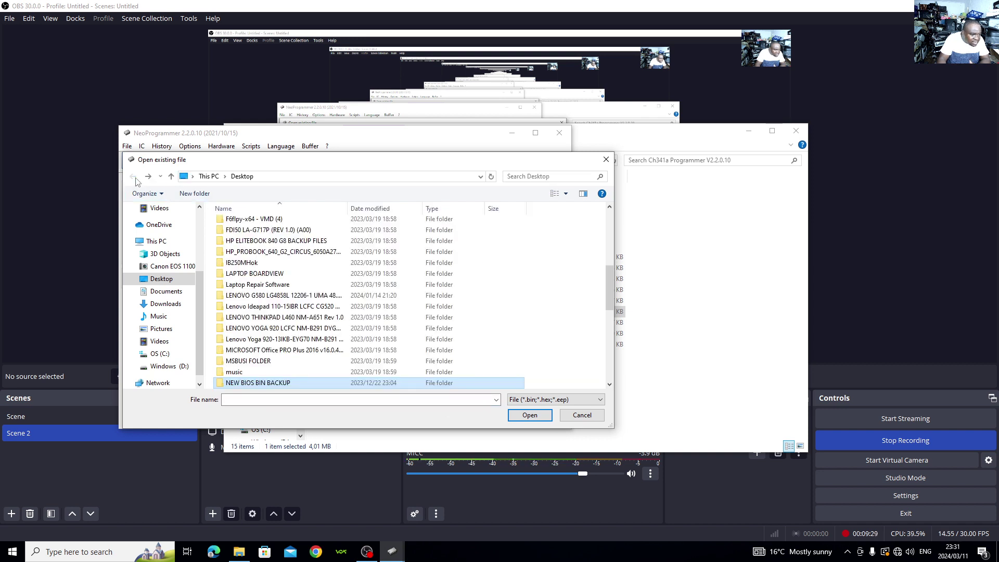
scroll(298, 354, "down", 1)
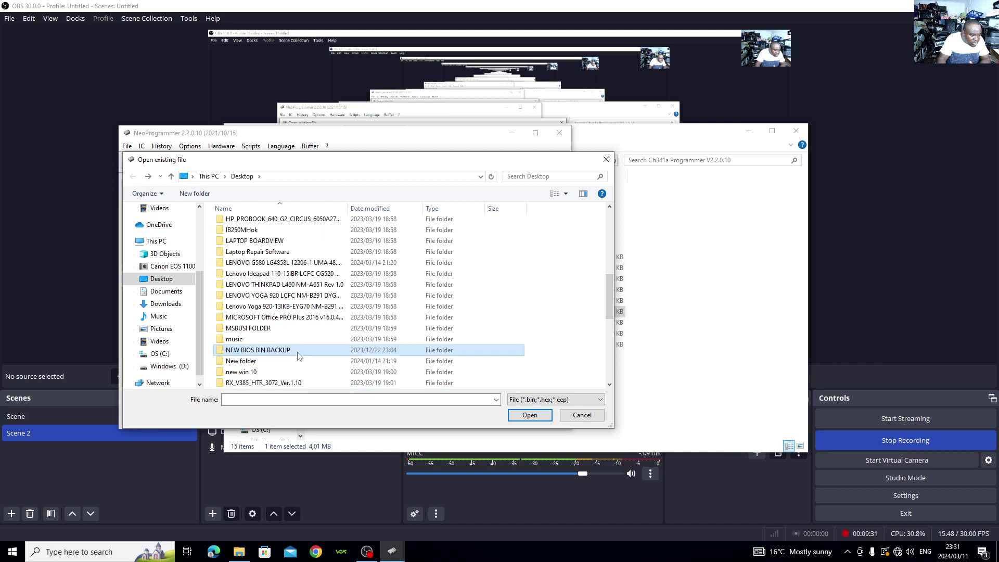
double_click(240, 361)
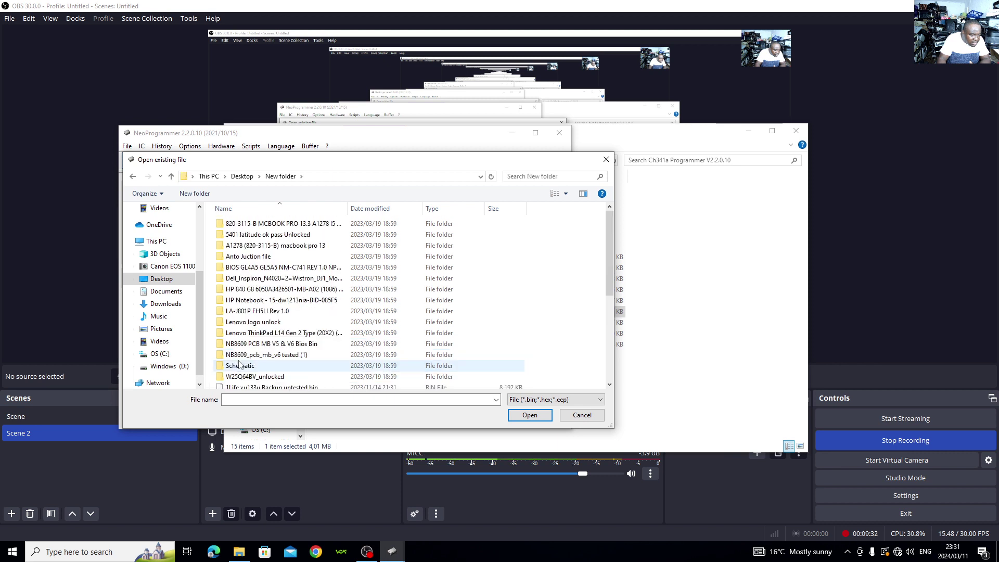
double_click(298, 344)
double_click(290, 226)
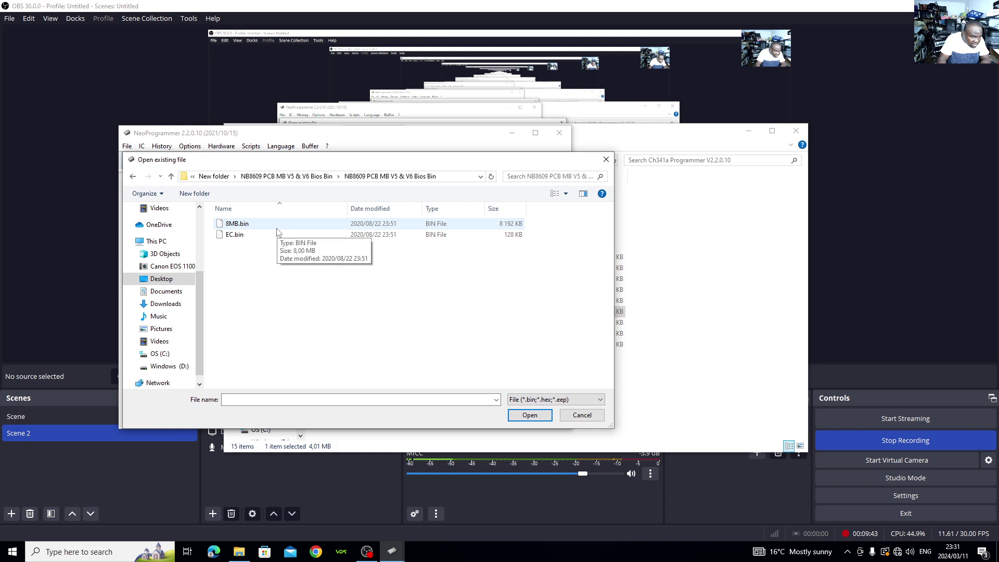
left_click(277, 227)
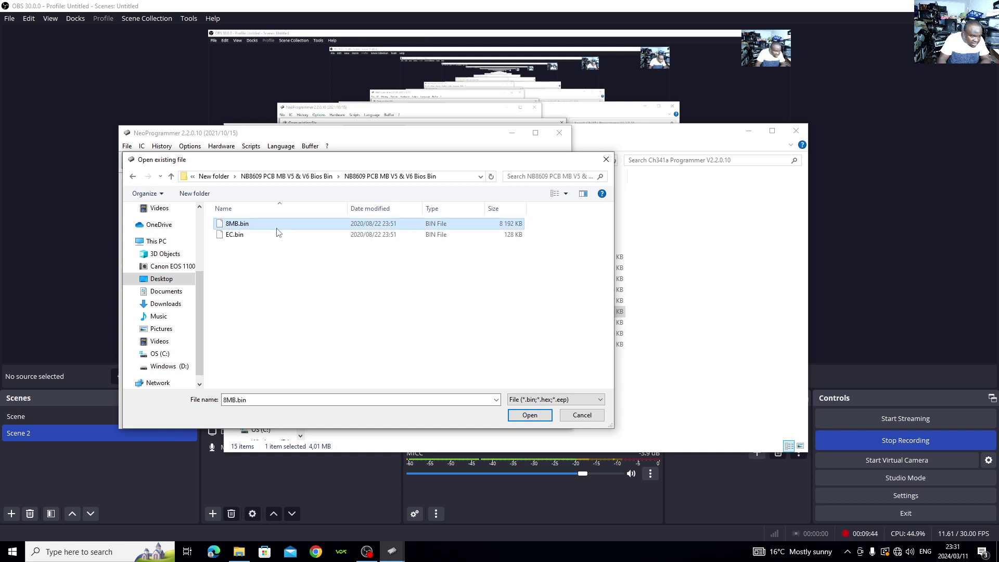
left_click(529, 415)
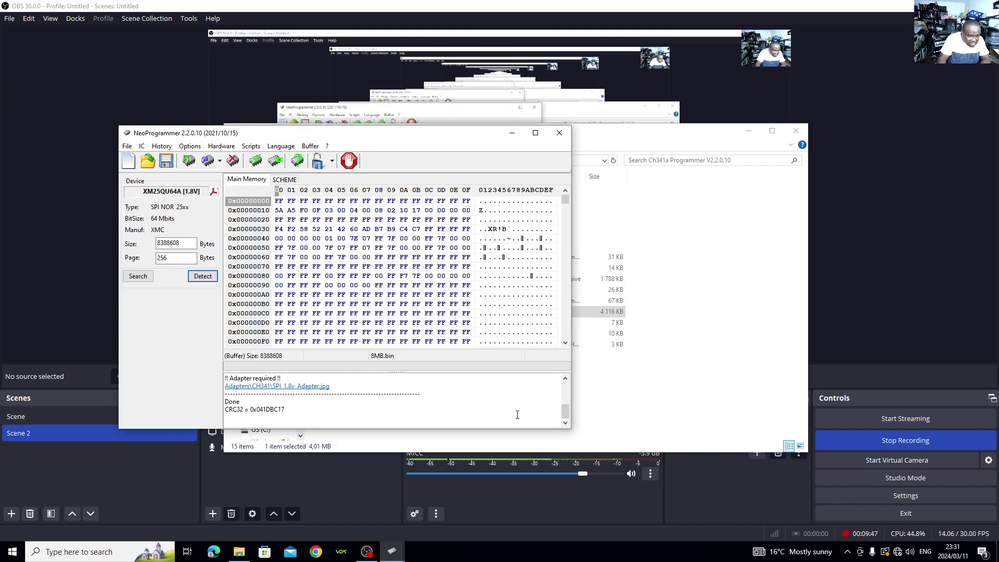
- Program the loaded 8MB.bin buffer into the XM25QU64A chip's main memory, confirming the write operation
left_click(208, 162)
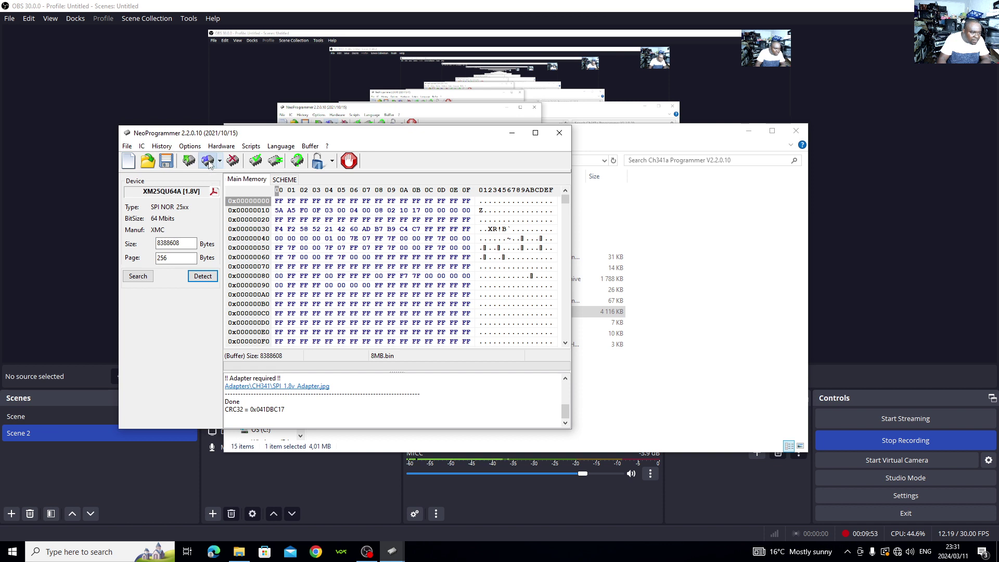
left_click(334, 294)
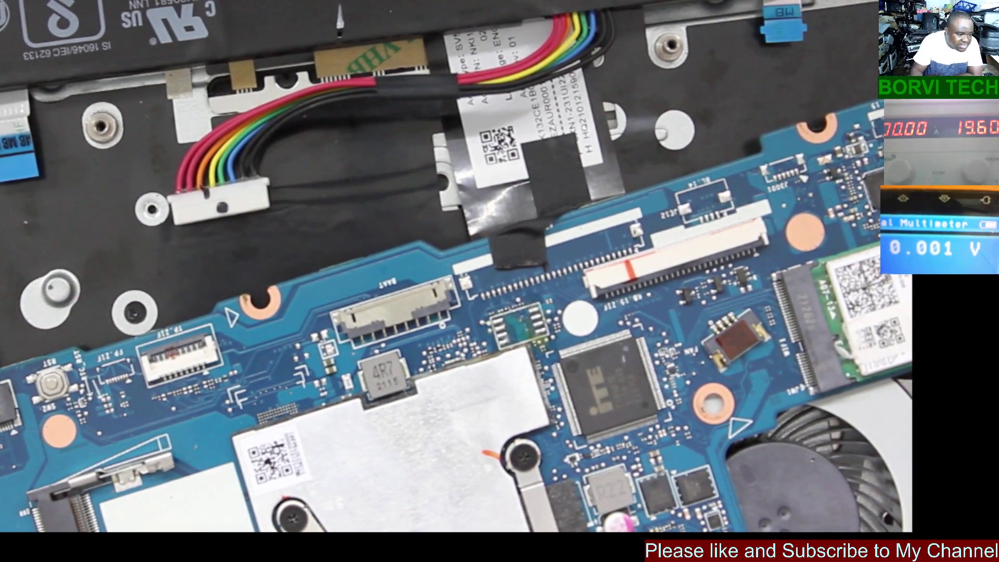
- Switch OBS to Scene 2, review the erase, programming and verification log in the NeoProgrammer window holding 8MB.bin, and return OBS to Scene
left_click(47, 434)
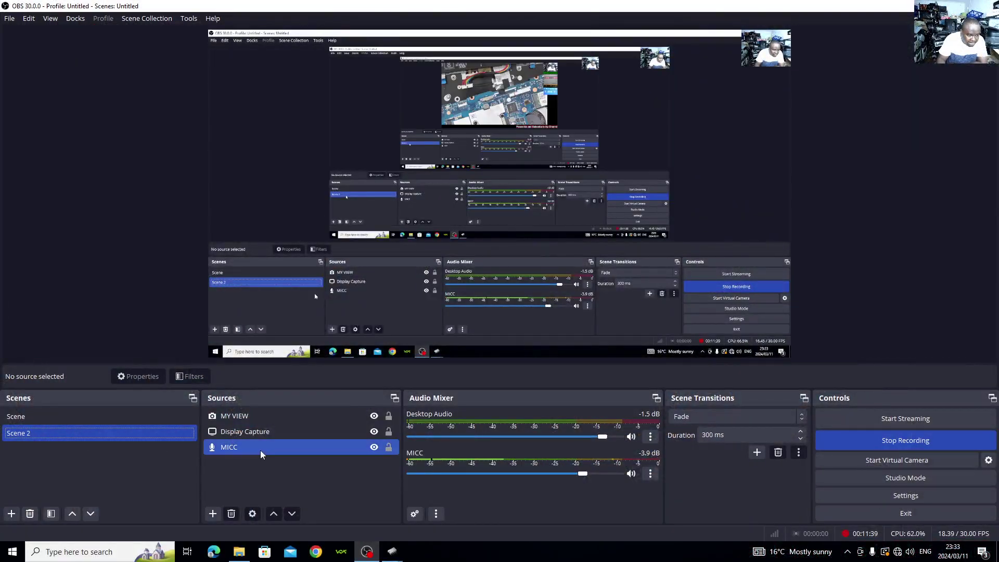
mouse_move(391, 555)
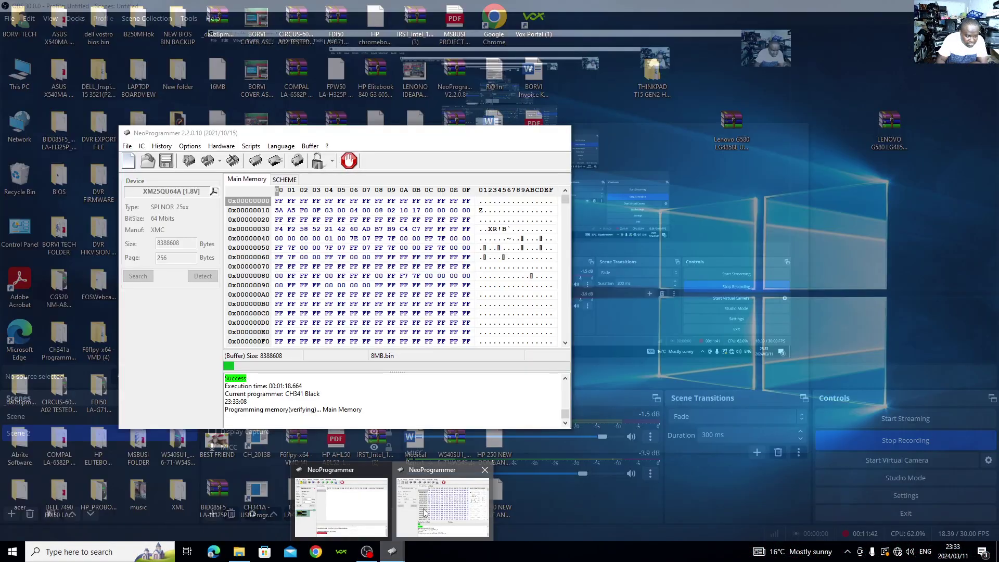
left_click(424, 513)
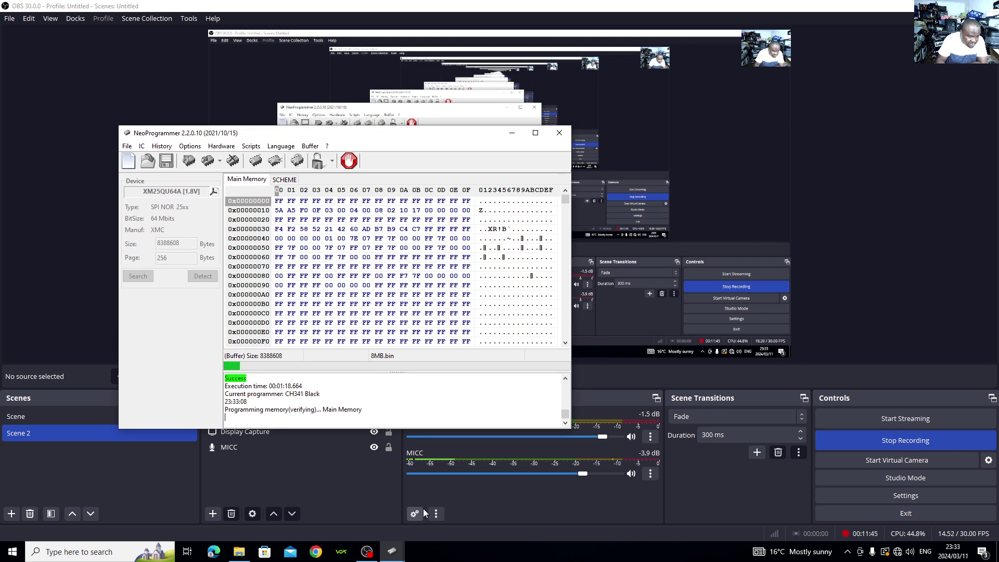
scroll(372, 393, "up", 1)
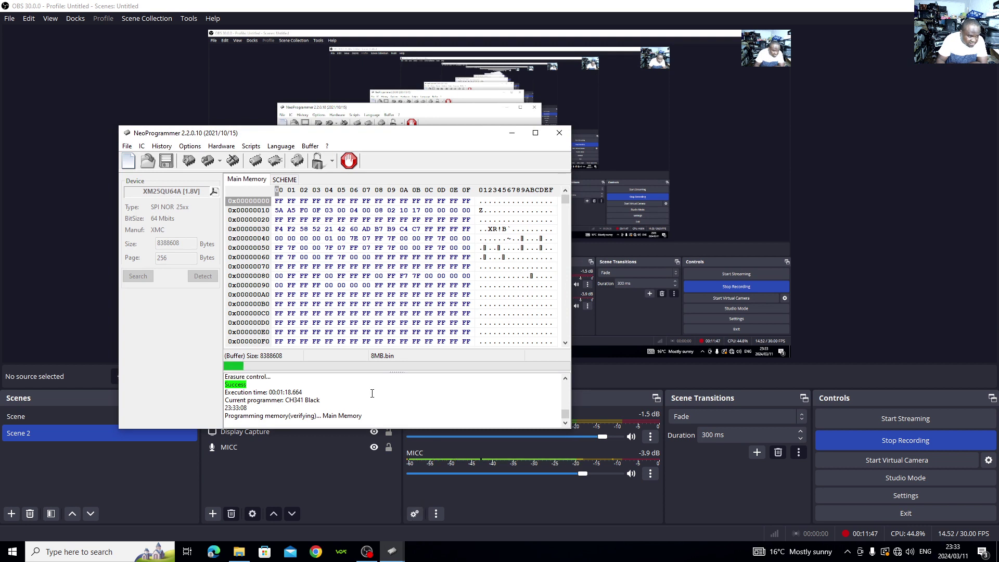
scroll(372, 393, "up", 4)
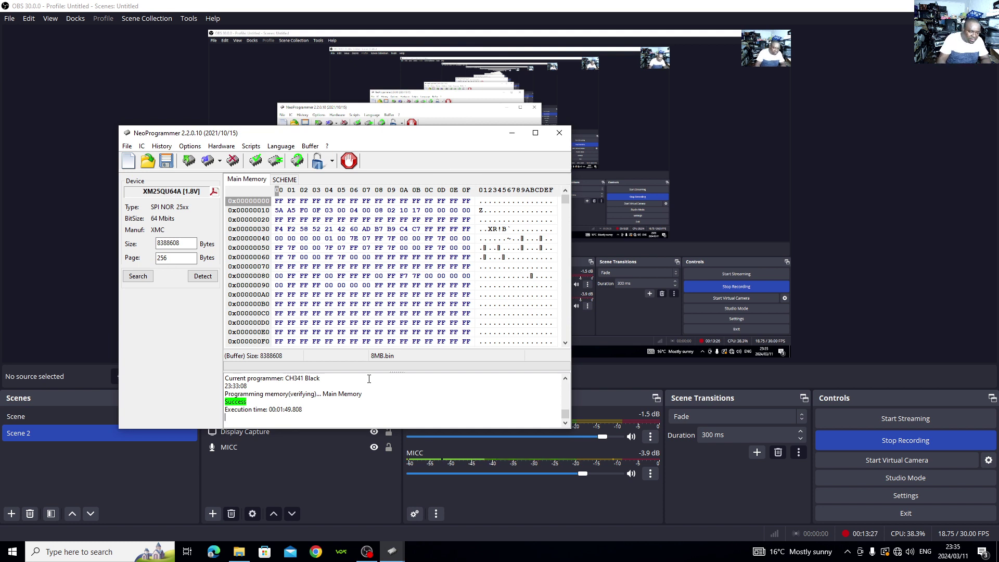
scroll(374, 382, "up", 1)
scroll(379, 382, "down", 1)
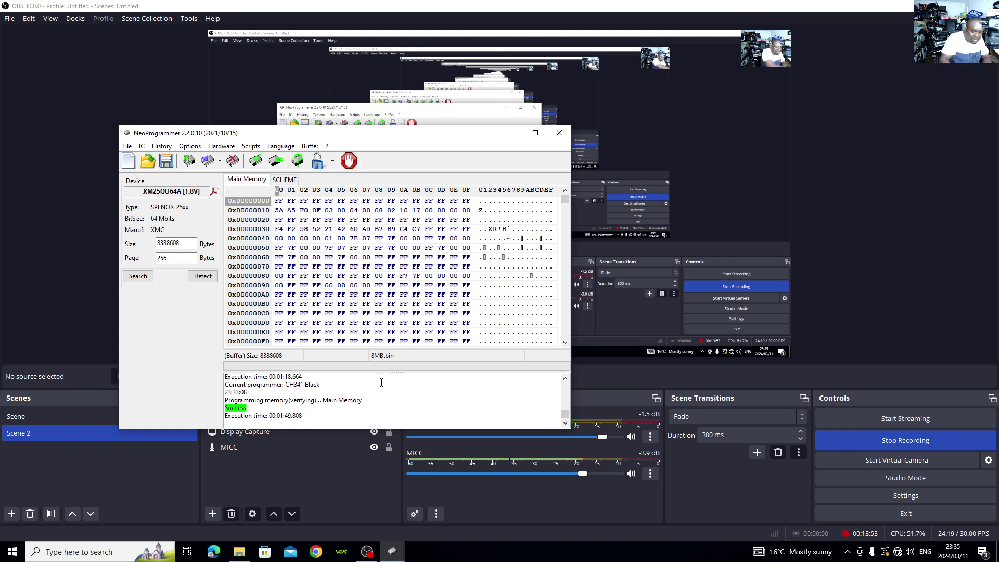
left_click(14, 418)
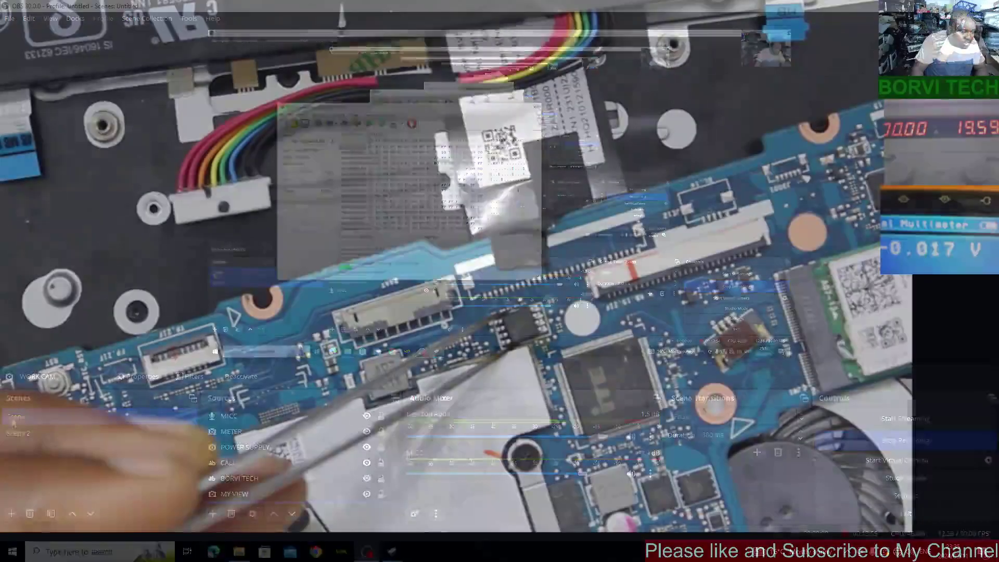